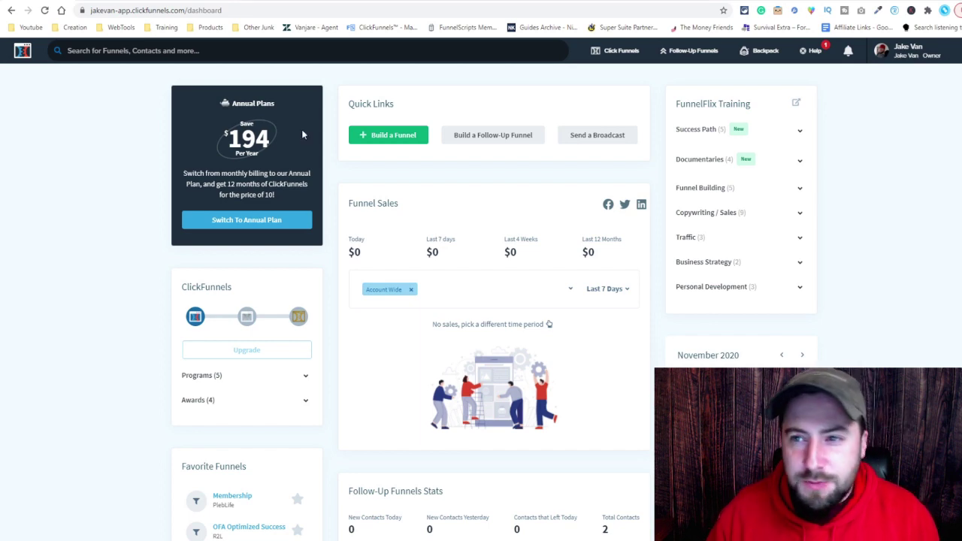
# From the profile menu's Account Settings, go to Domains and start adding a new domain.
pyautogui.click(906, 50)
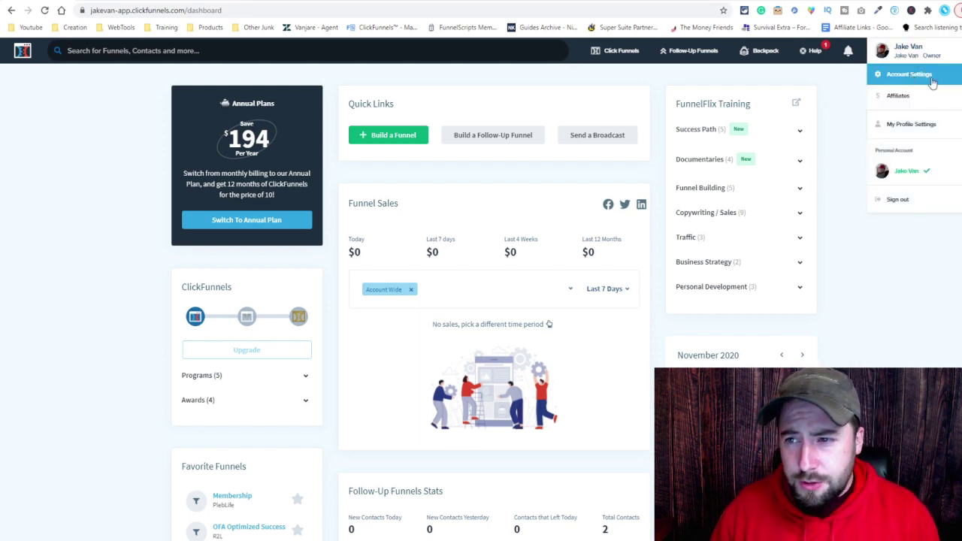
pyautogui.click(913, 75)
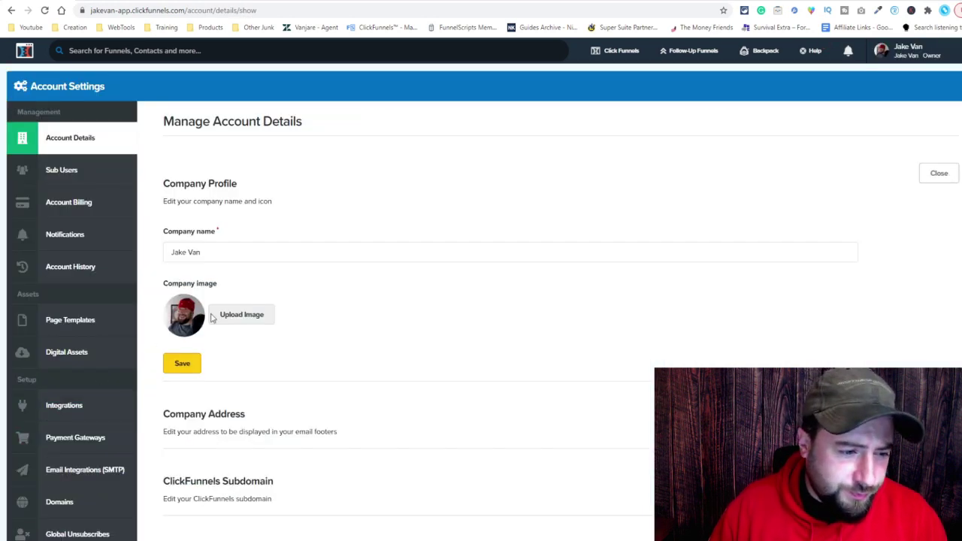
pyautogui.scroll(-4, 518, 183)
pyautogui.scroll(2, 131, 255)
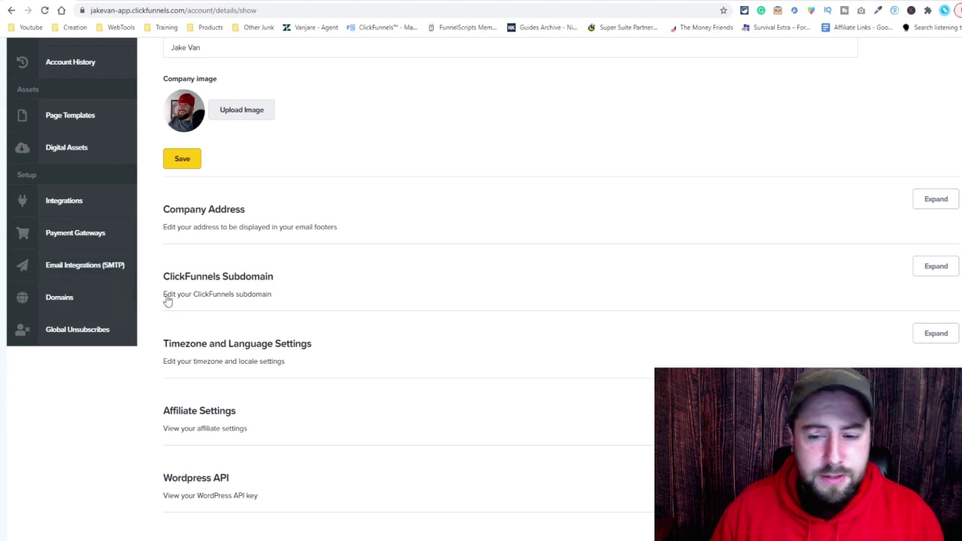
pyautogui.click(71, 301)
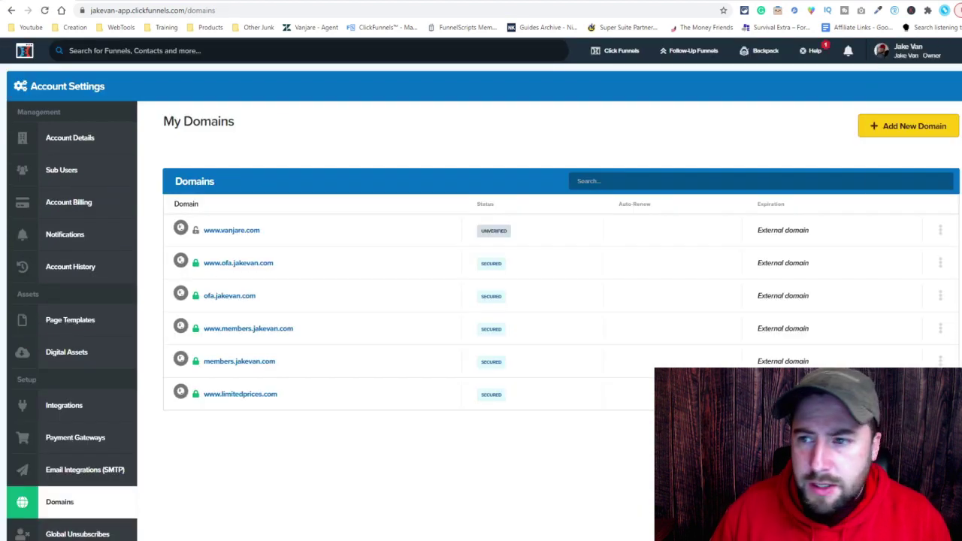
pyautogui.click(924, 132)
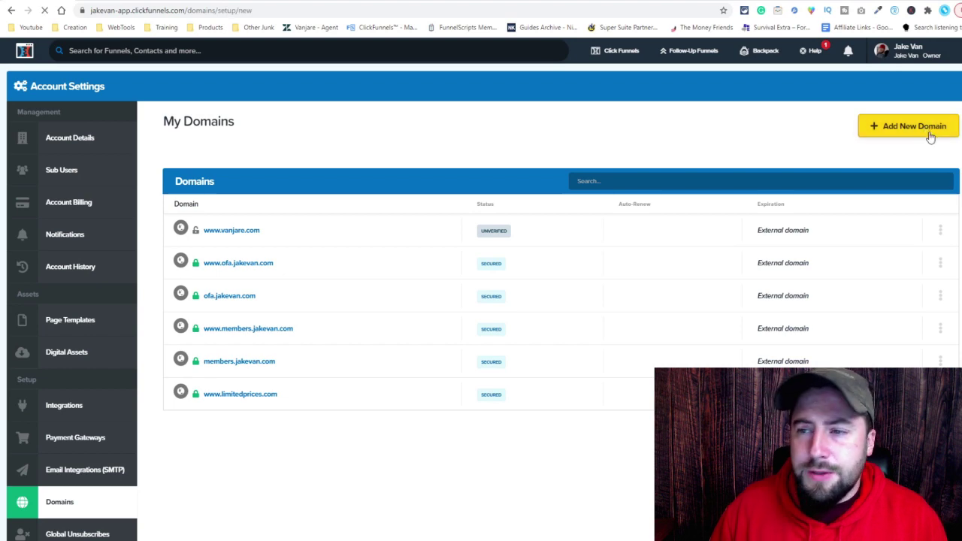
pyautogui.scroll(-1, 581, 346)
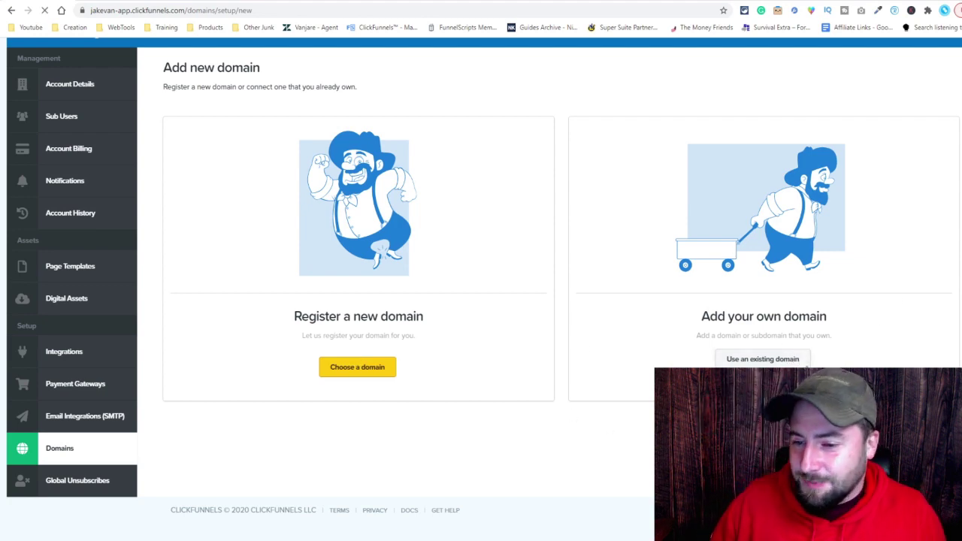
pyautogui.write('www.')
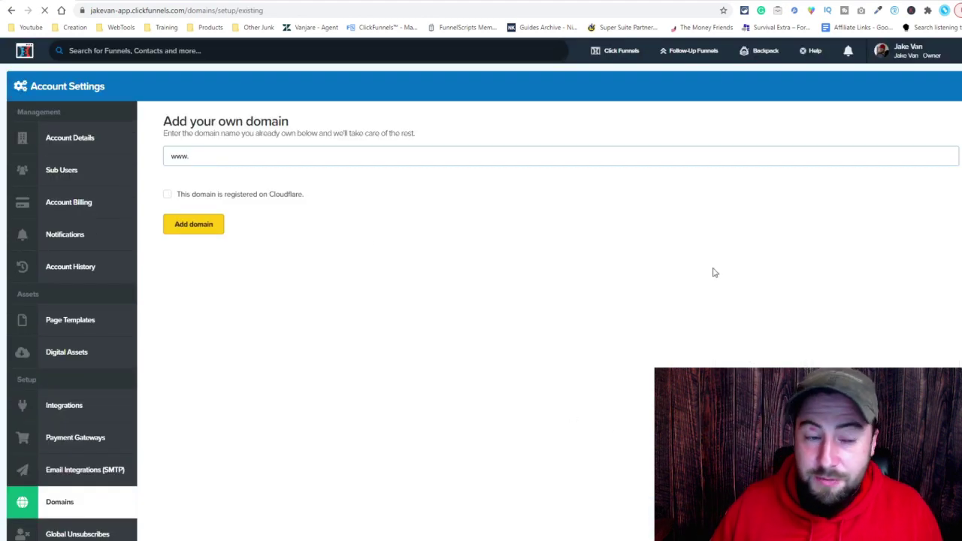
pyautogui.click(329, 154)
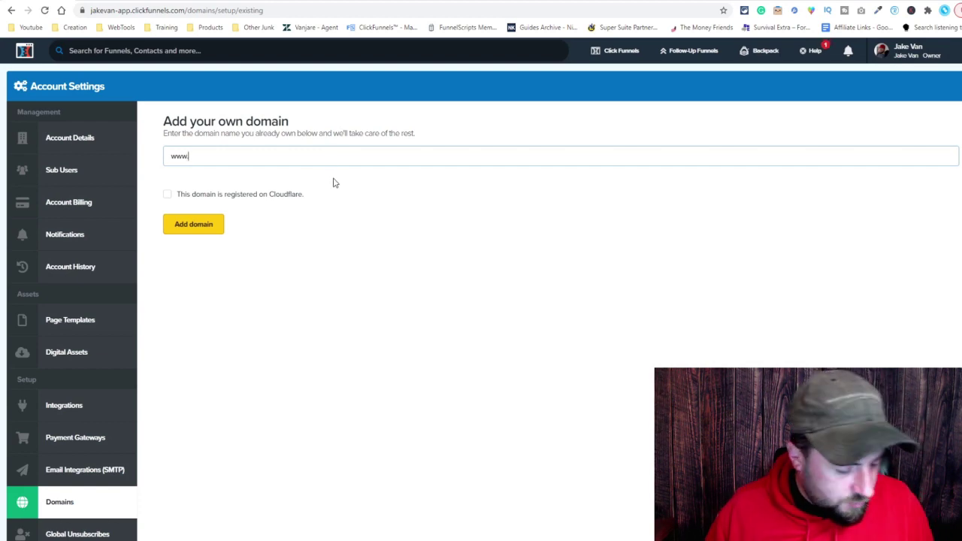
pyautogui.write('easyfbleads.com')
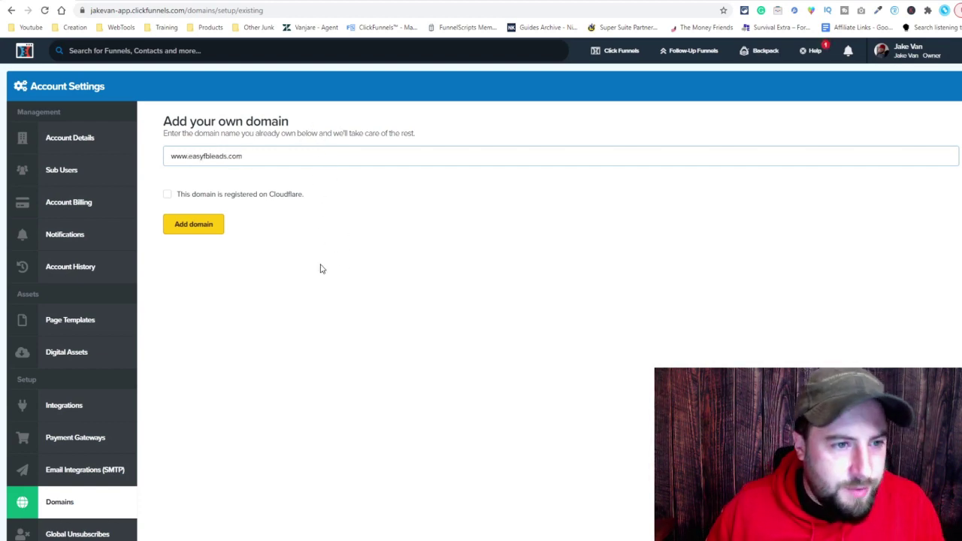
pyautogui.click(214, 227)
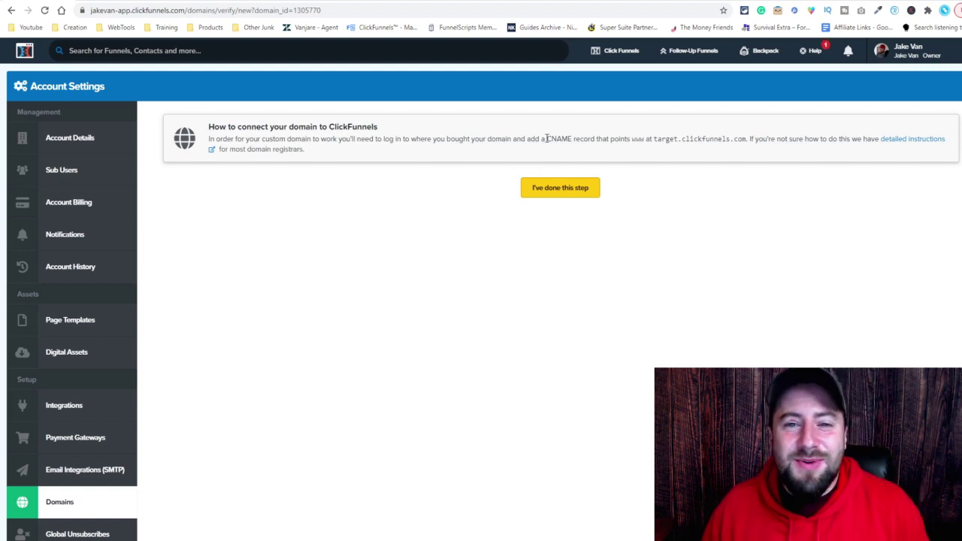
# Copy the CNAME target target.clickfunnels.com from the instructions and switch to the Namecheap tab.
pyautogui.moveTo(547, 139); pyautogui.dragTo(574, 138)
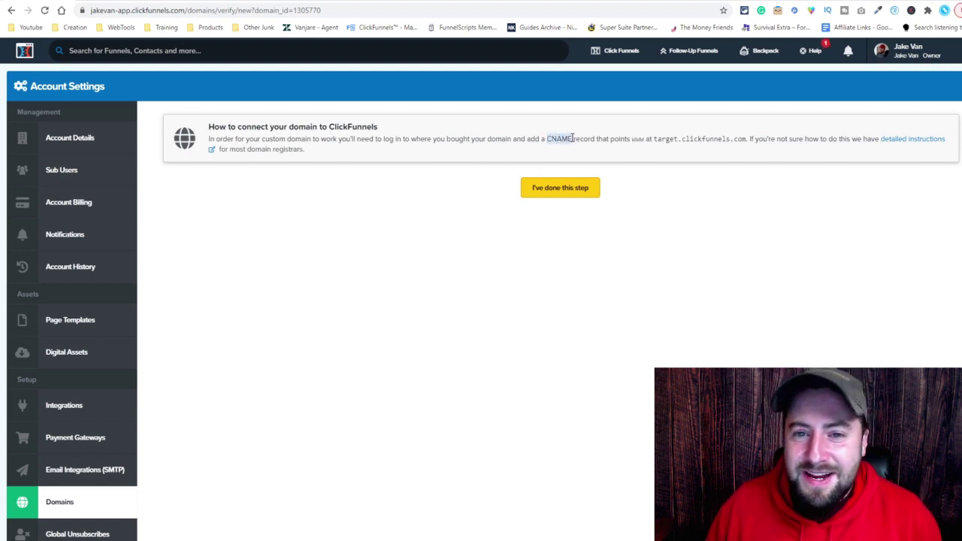
pyautogui.click(608, 141)
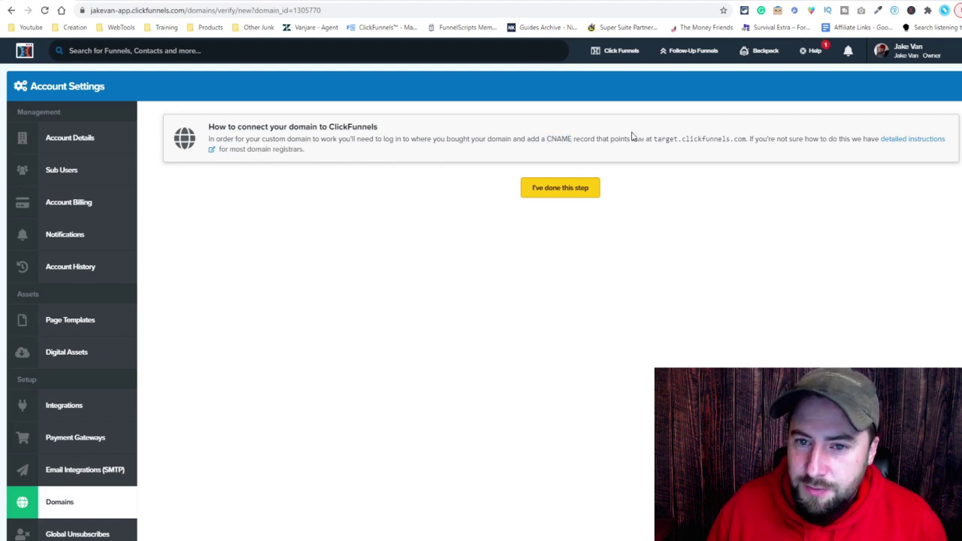
pyautogui.moveTo(633, 138); pyautogui.dragTo(748, 139)
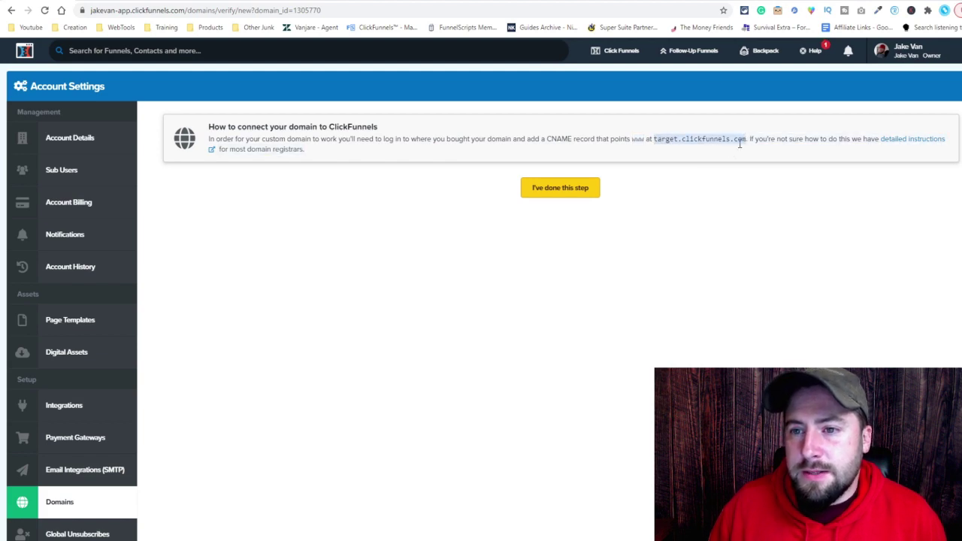
pyautogui.click(737, 148)
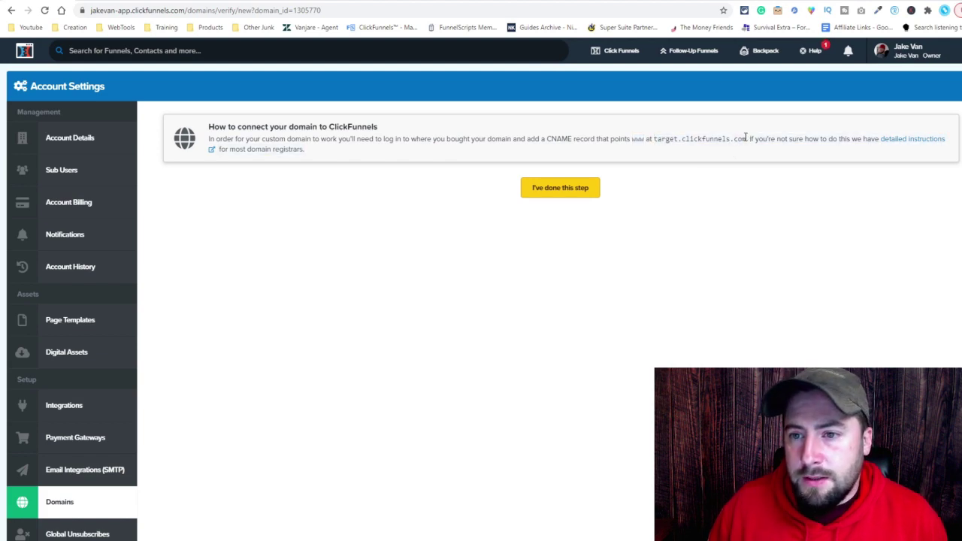
pyautogui.moveTo(746, 139); pyautogui.dragTo(655, 141)
pyautogui.hotkey('ctrl', 'c')
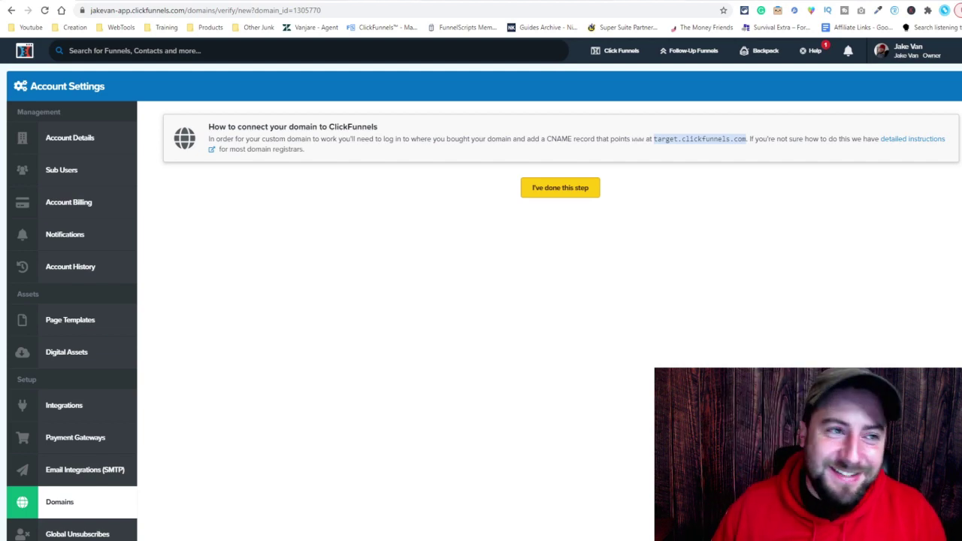
pyautogui.hotkey('ctrl', 'Tab')
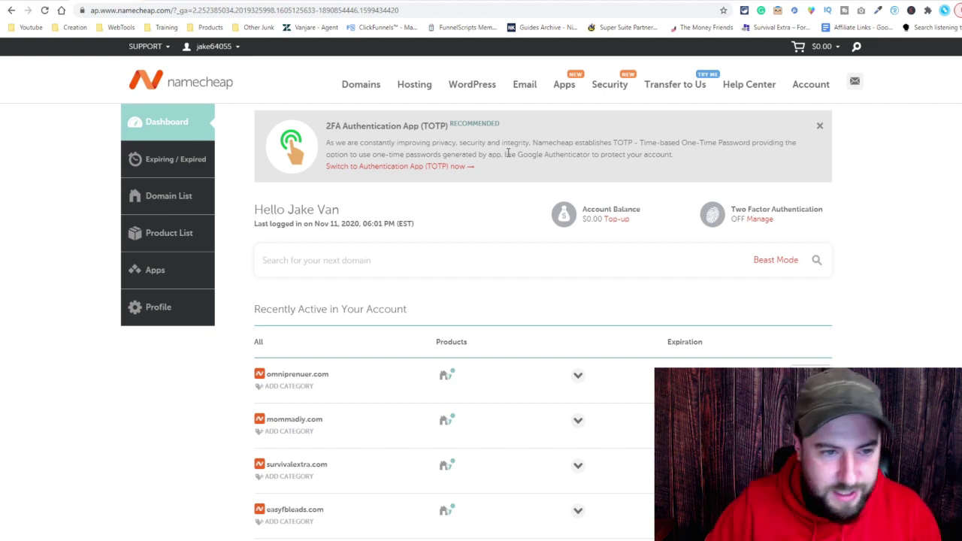
# Scroll the Namecheap dashboard to locate easyfbleads.com in the domain list.
pyautogui.scroll(-1, 419, 70)
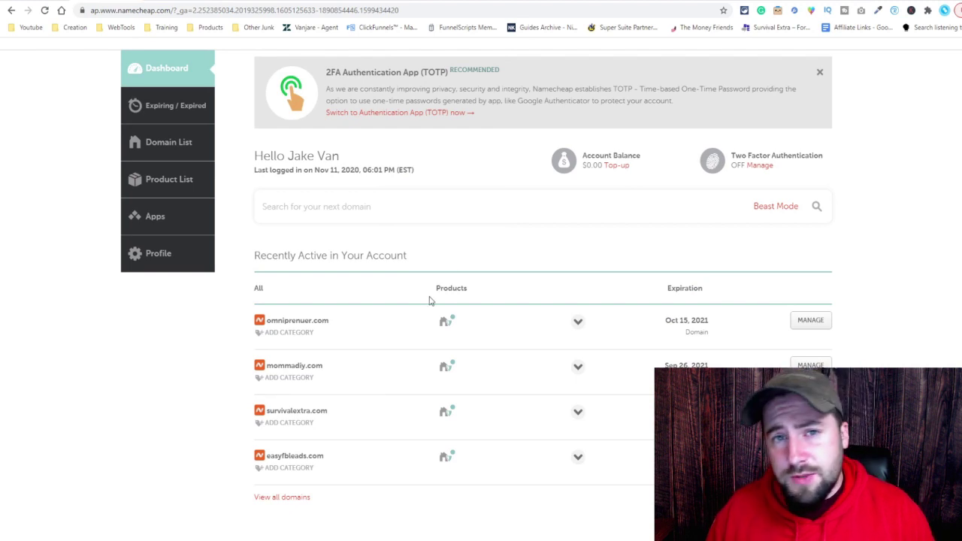
pyautogui.scroll(1, 471, 292)
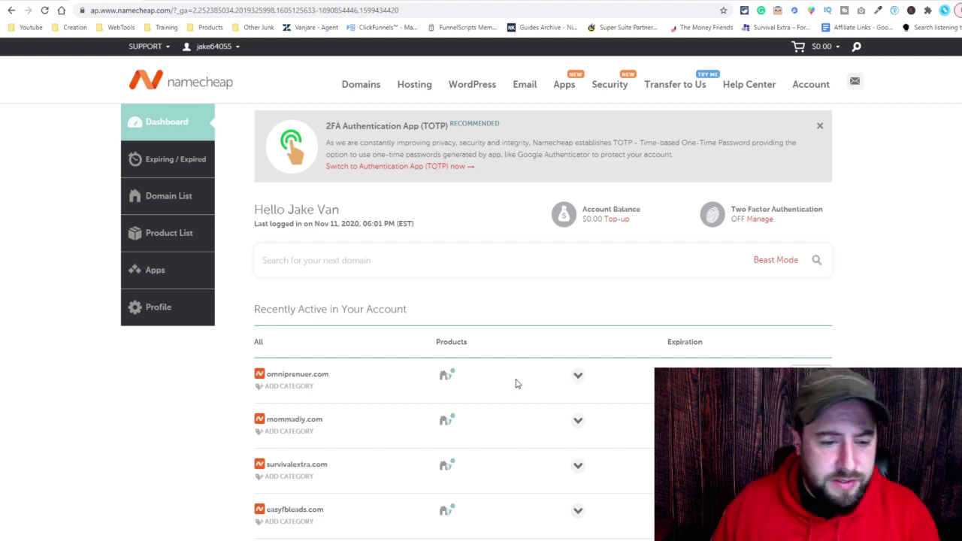
pyautogui.scroll(-2, 516, 384)
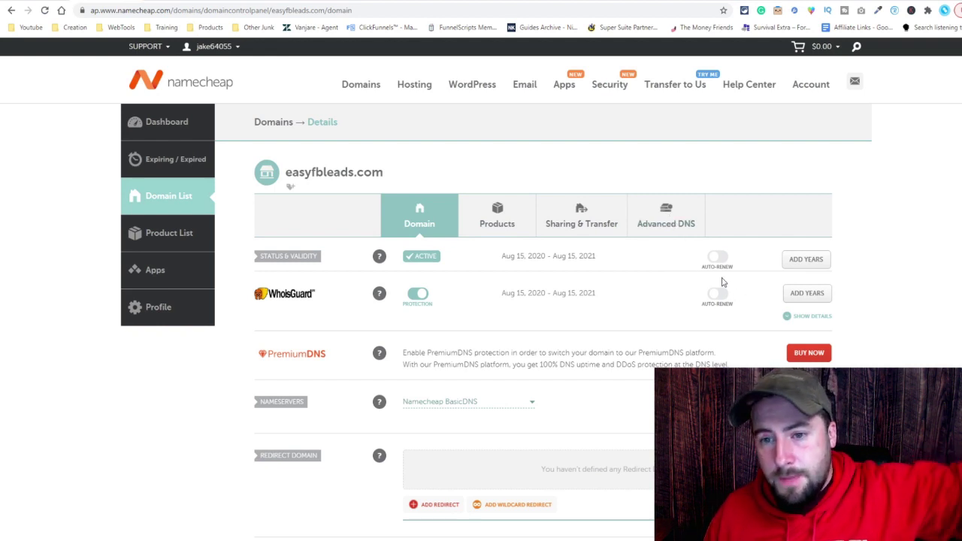
# In easyfbleads.com's Advanced DNS settings, delete the existing CNAME record.
pyautogui.click(677, 221)
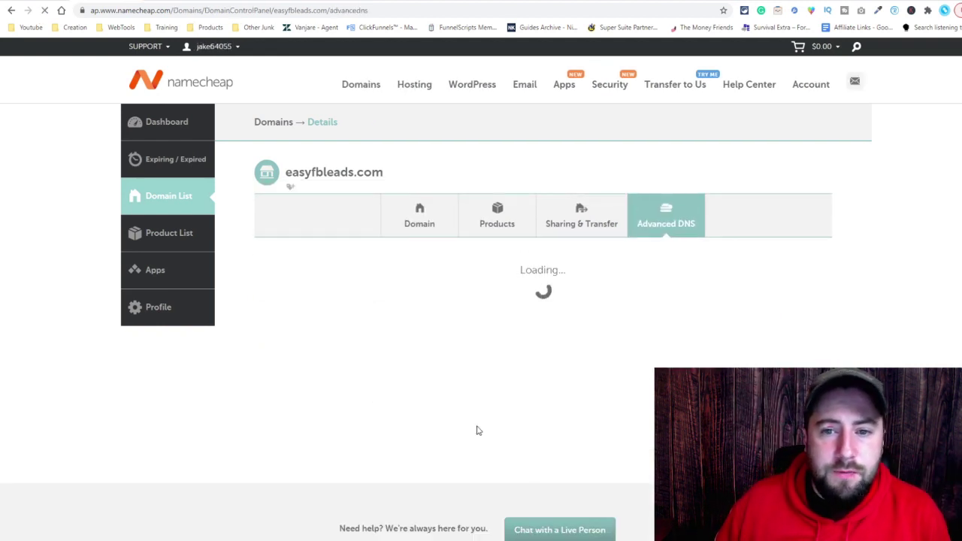
pyautogui.scroll(-2, 575, 337)
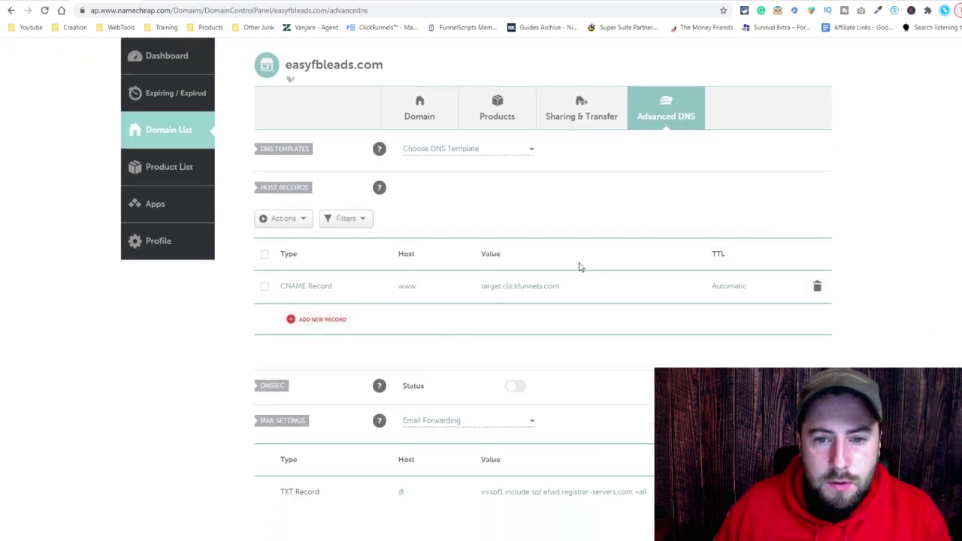
pyautogui.click(817, 287)
pyautogui.click(751, 354)
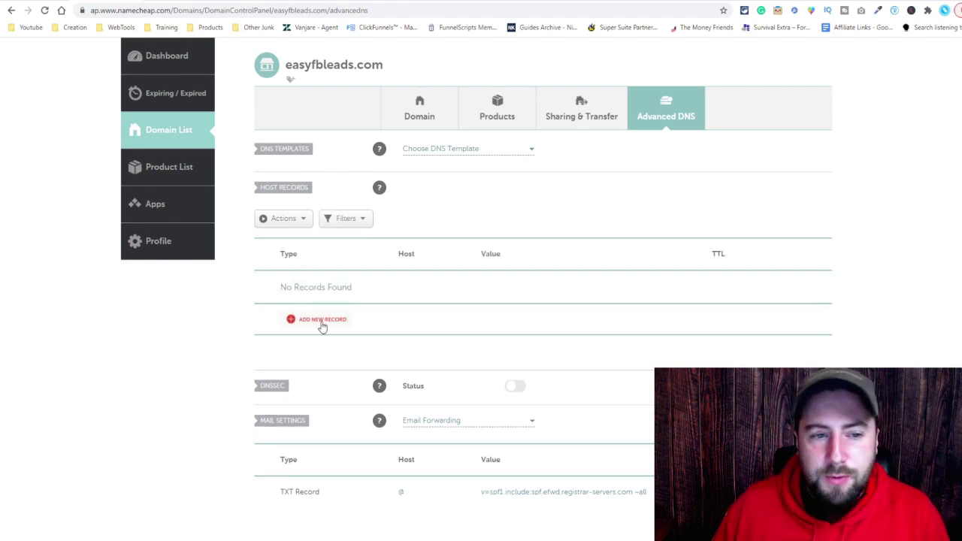
# Save a new CNAME record with host www pointing to target.clickfunnels.com.
pyautogui.click(319, 320)
pyautogui.scroll(-3, 325, 241)
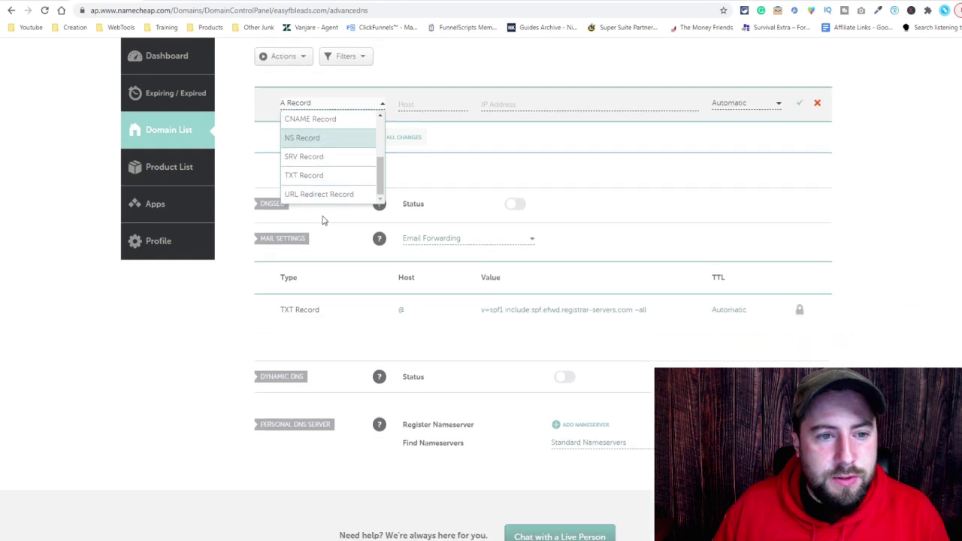
pyautogui.scroll(1, 331, 161)
pyautogui.click(326, 175)
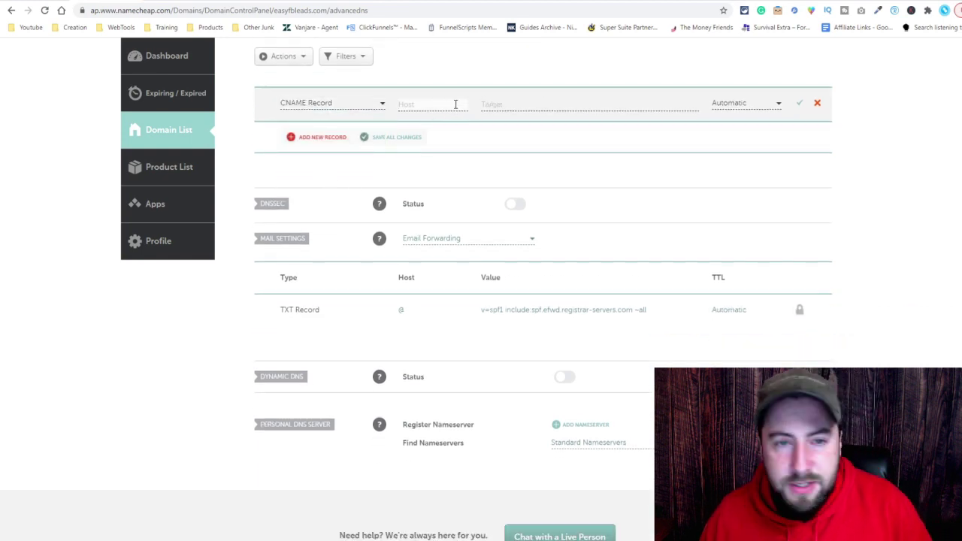
pyautogui.click(456, 104)
pyautogui.write('www')
pyautogui.click(486, 103)
pyautogui.hotkey('ctrl', 'v')
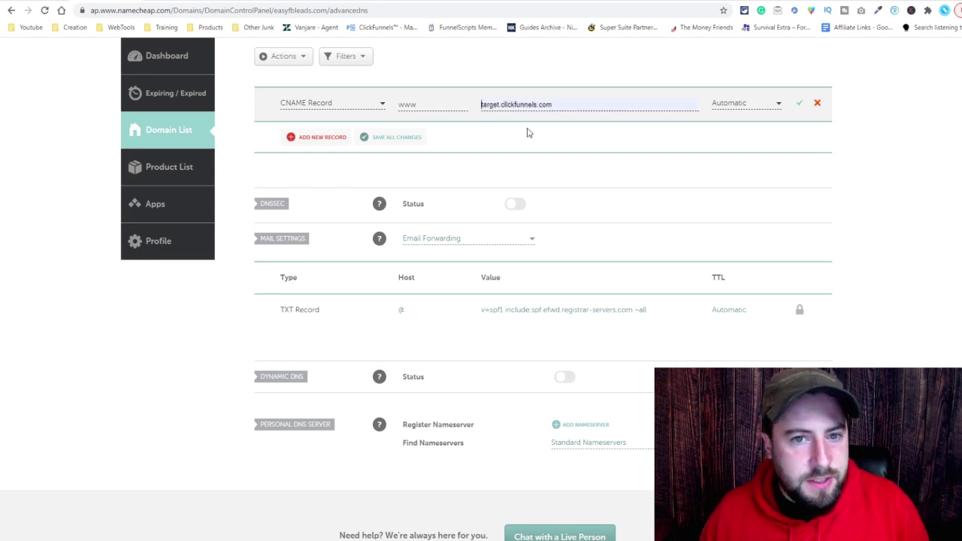
pyautogui.press('End')
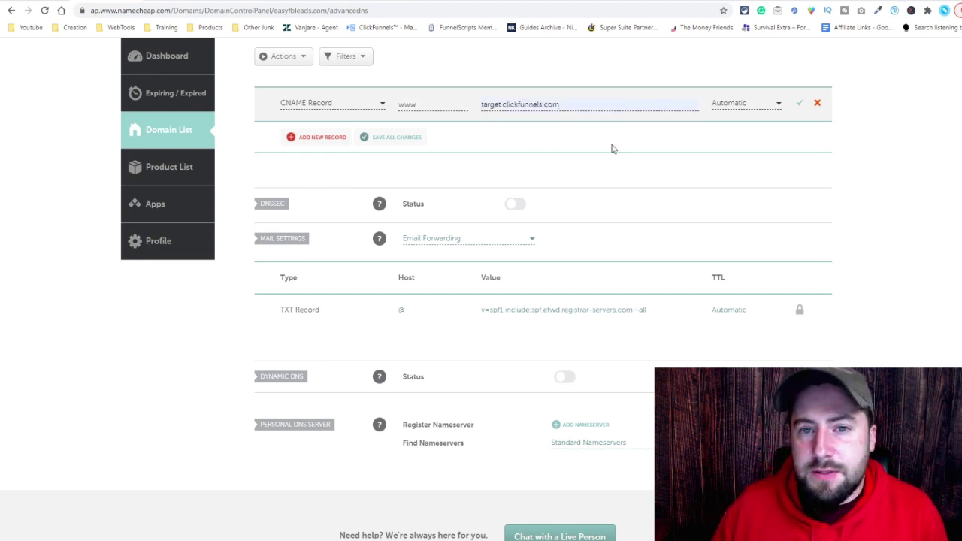
pyautogui.click(800, 106)
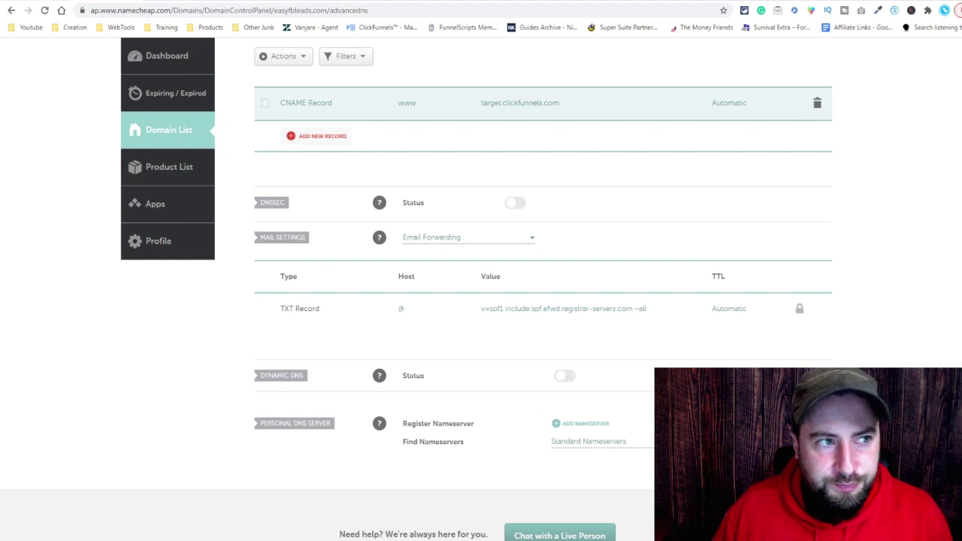
pyautogui.hotkey('ctrl', 'Tab')
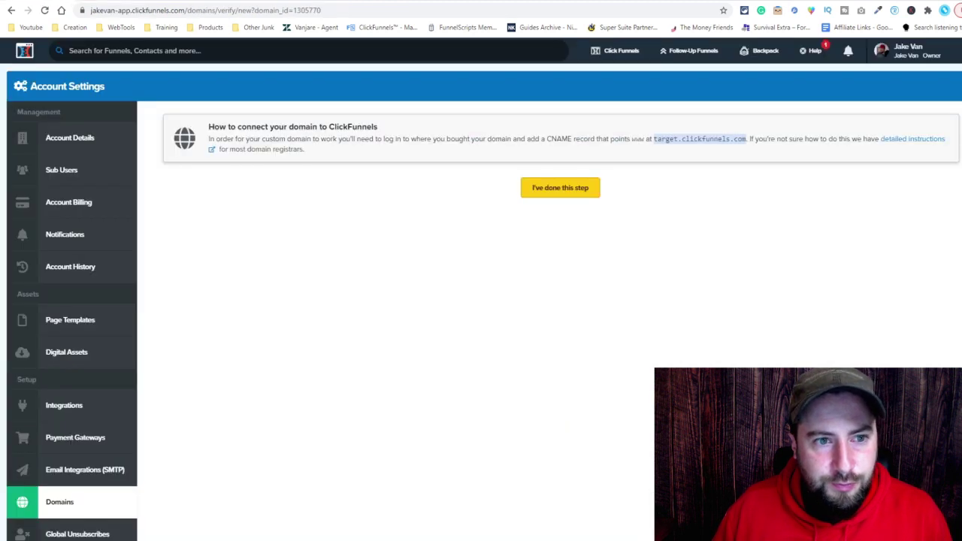
# Confirm the DNS step is done, then skip funnel association to view My Domains.
pyautogui.click(563, 187)
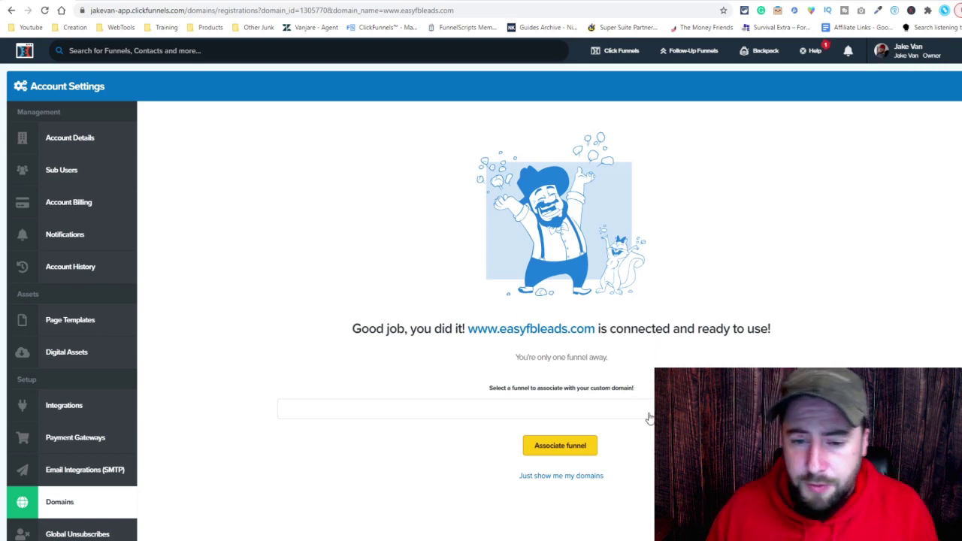
pyautogui.scroll(-1, 623, 400)
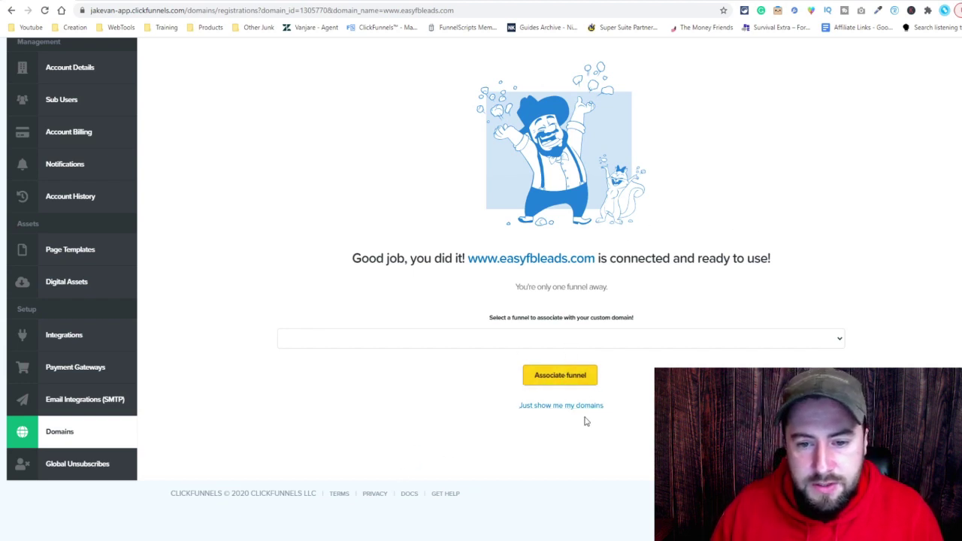
pyautogui.click(561, 406)
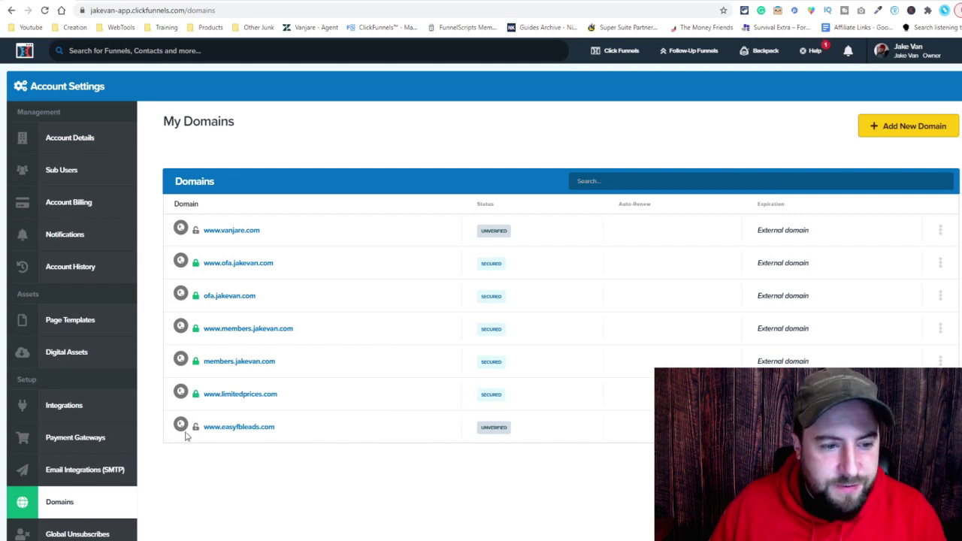
pyautogui.moveTo(195, 430)
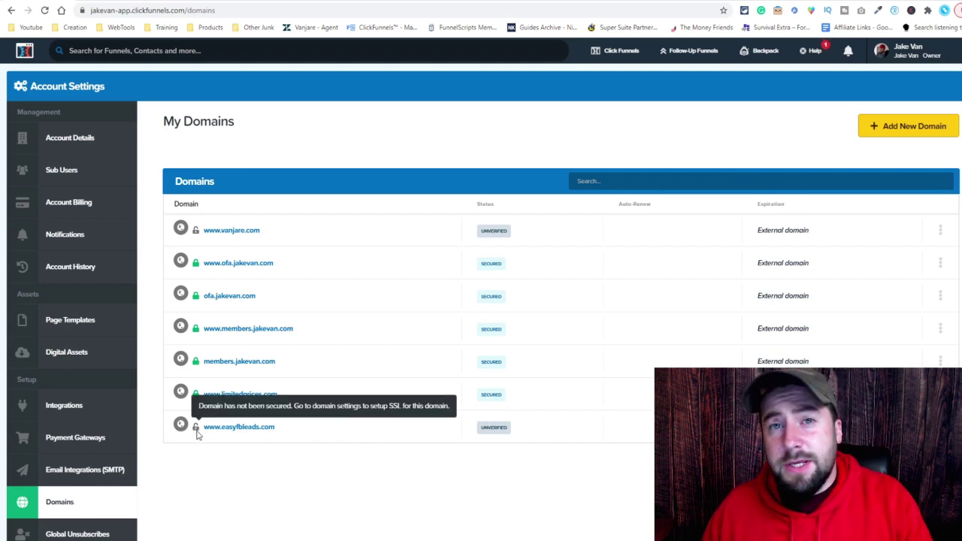
pyautogui.click(213, 430)
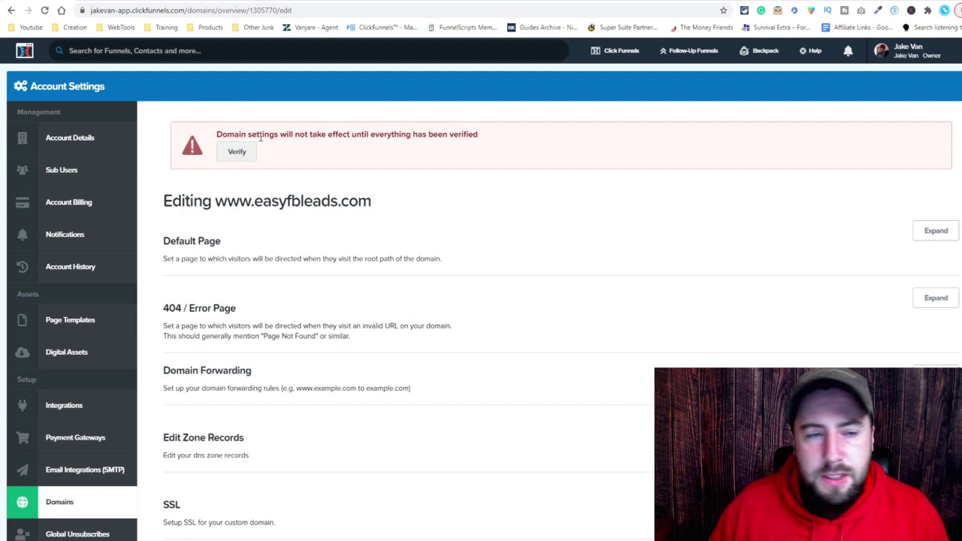
pyautogui.click(238, 154)
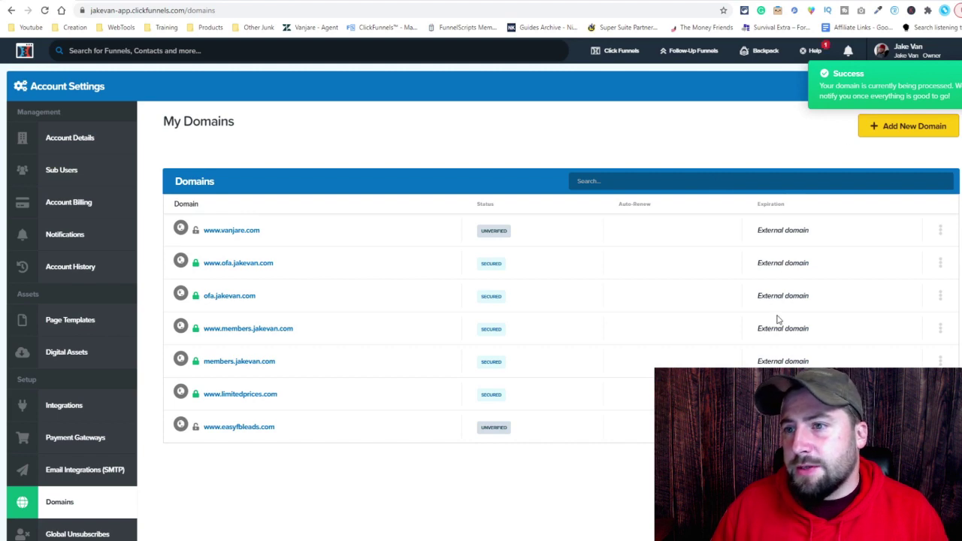
pyautogui.click(241, 427)
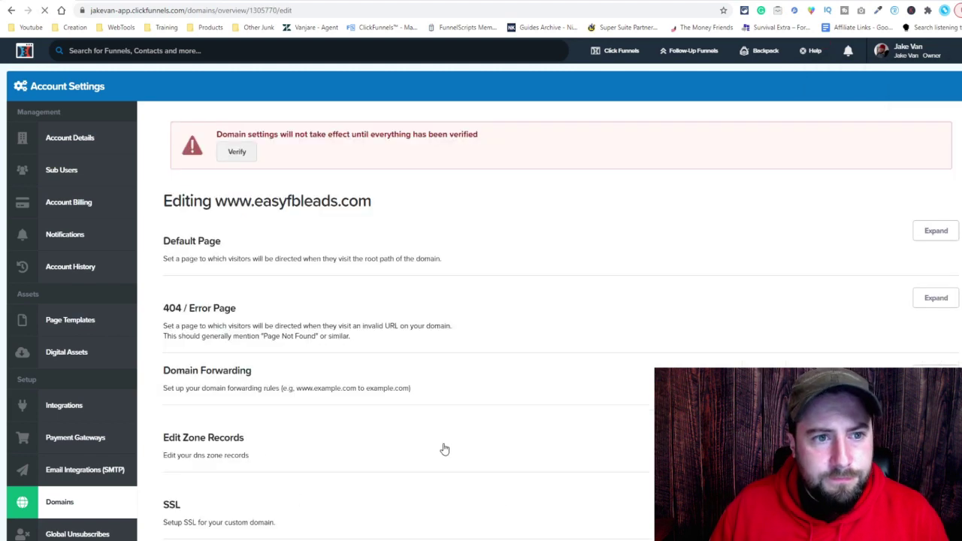
pyautogui.scroll(-3, 467, 375)
pyautogui.scroll(3, 464, 376)
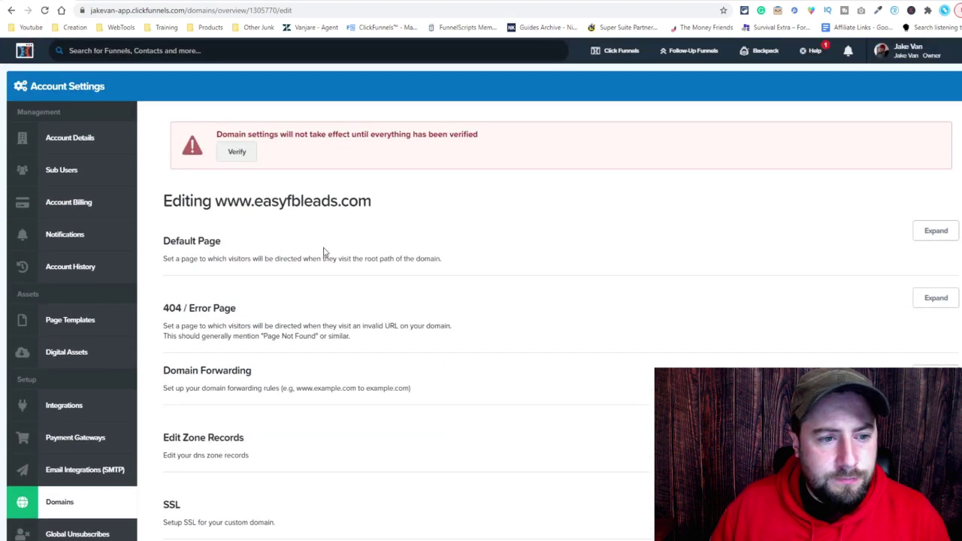
pyautogui.click(237, 151)
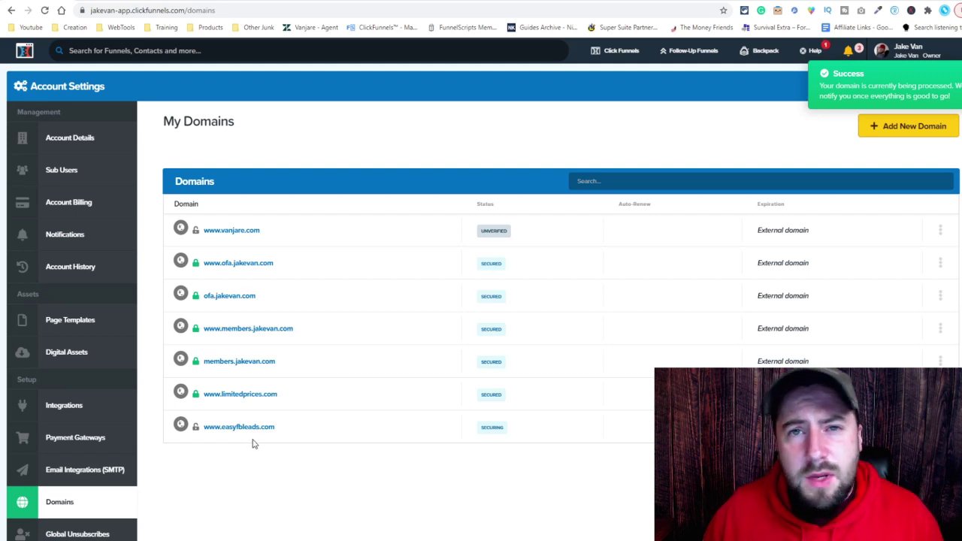
pyautogui.click(231, 427)
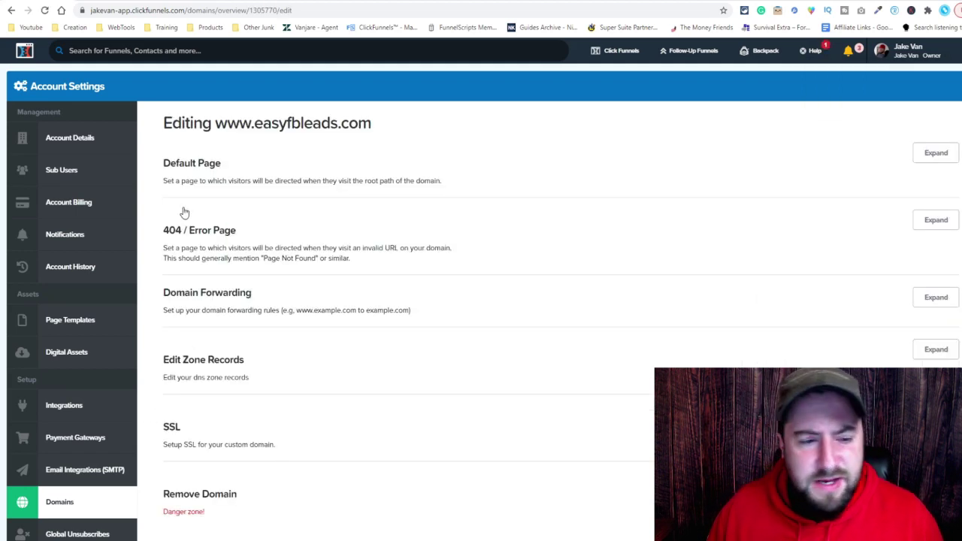
pyautogui.scroll(-2, 320, 316)
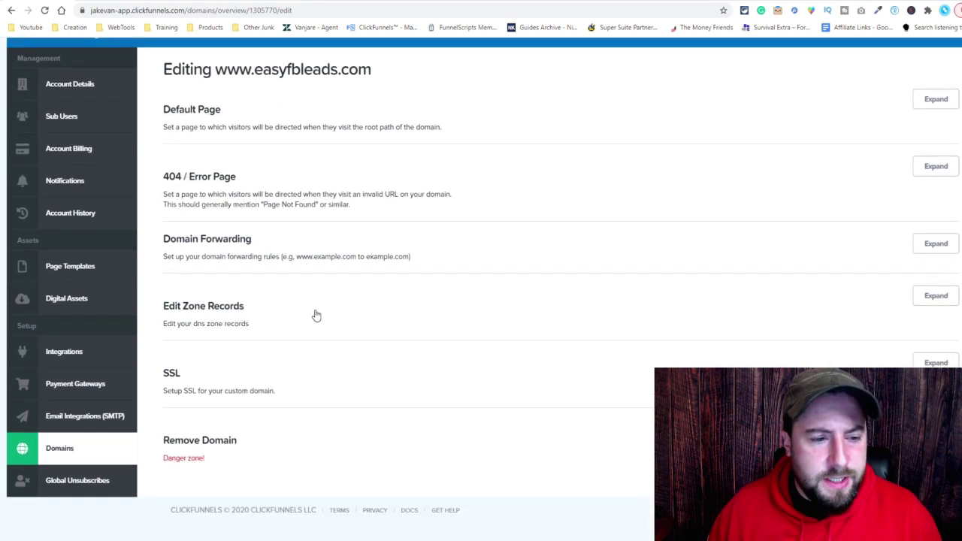
pyautogui.scroll(-1, 204, 366)
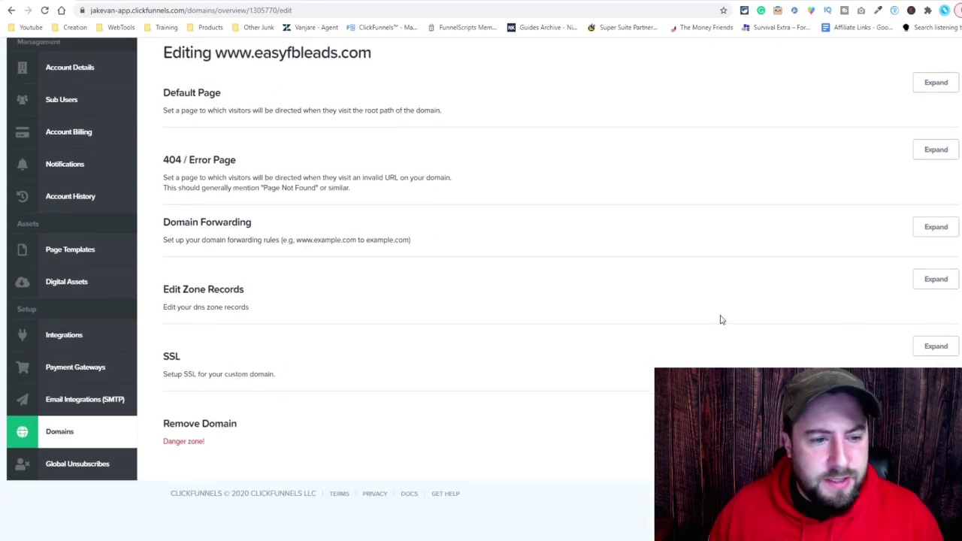
pyautogui.scroll(2, 907, 337)
pyautogui.scroll(-2, 932, 350)
pyautogui.click(936, 347)
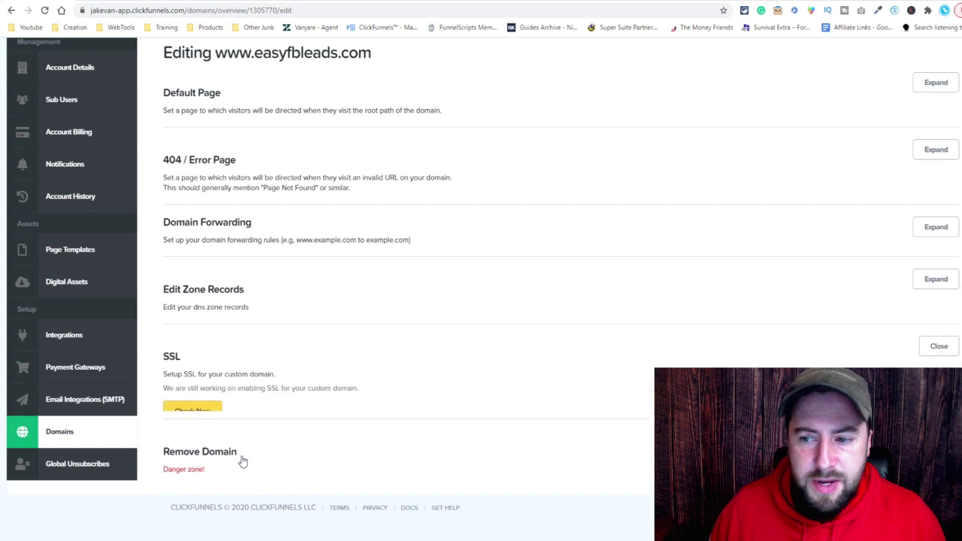
pyautogui.click(192, 411)
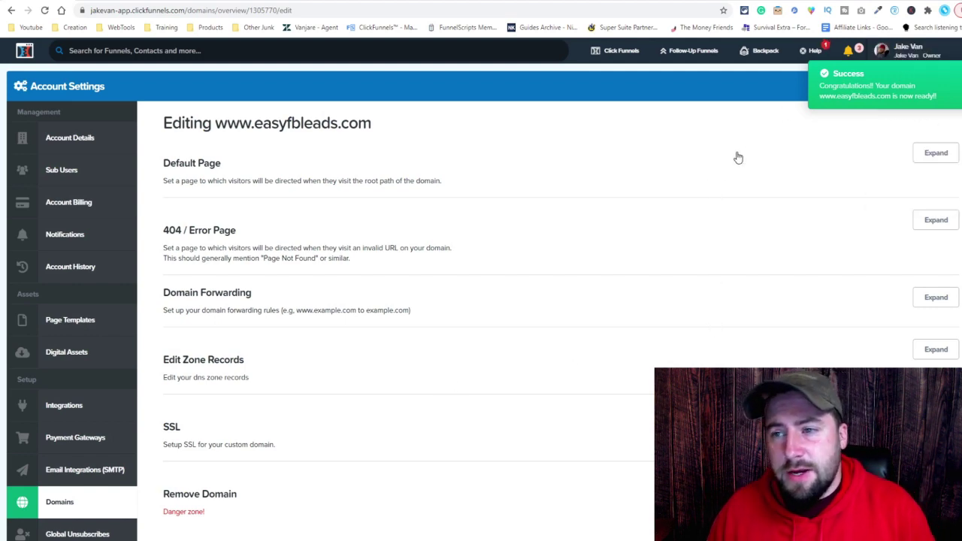
pyautogui.click(83, 512)
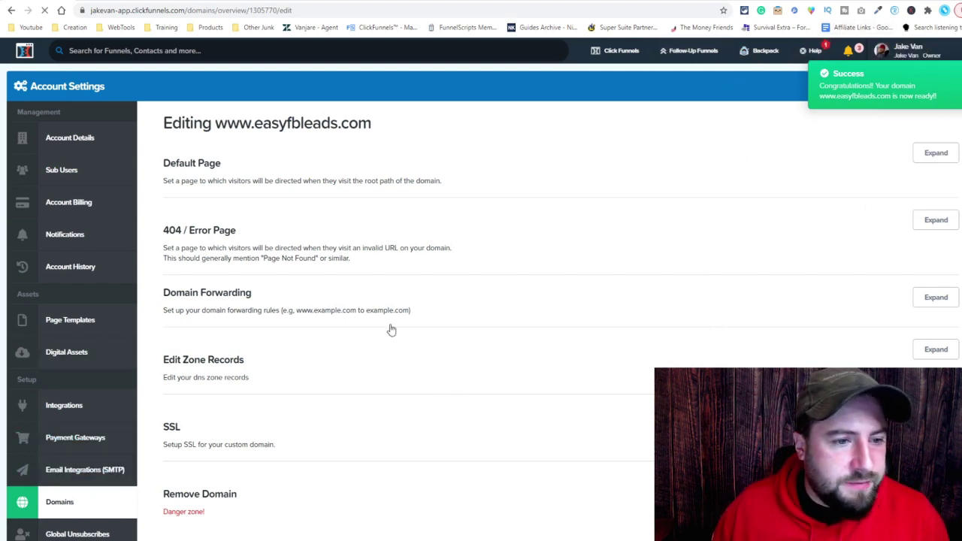
pyautogui.scroll(-1, 305, 397)
pyautogui.scroll(-1, 304, 397)
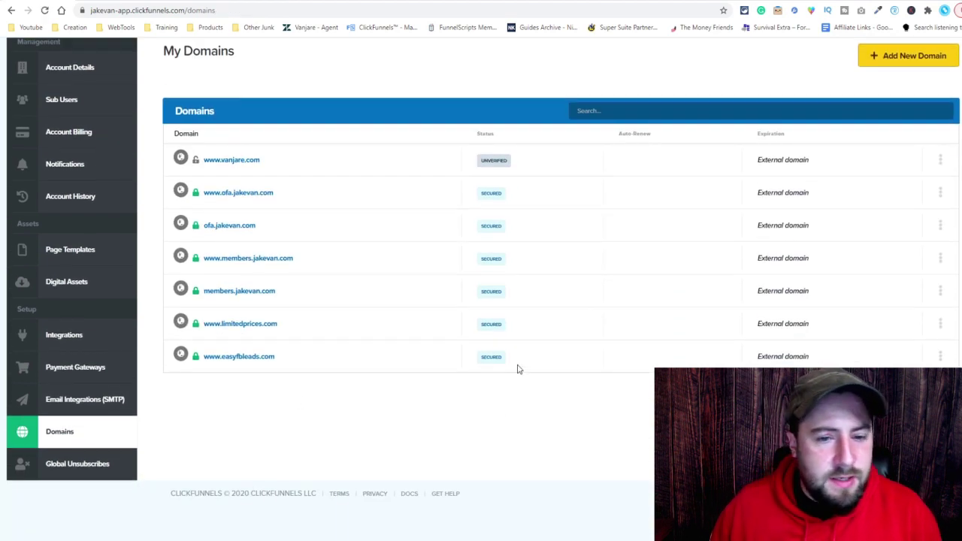